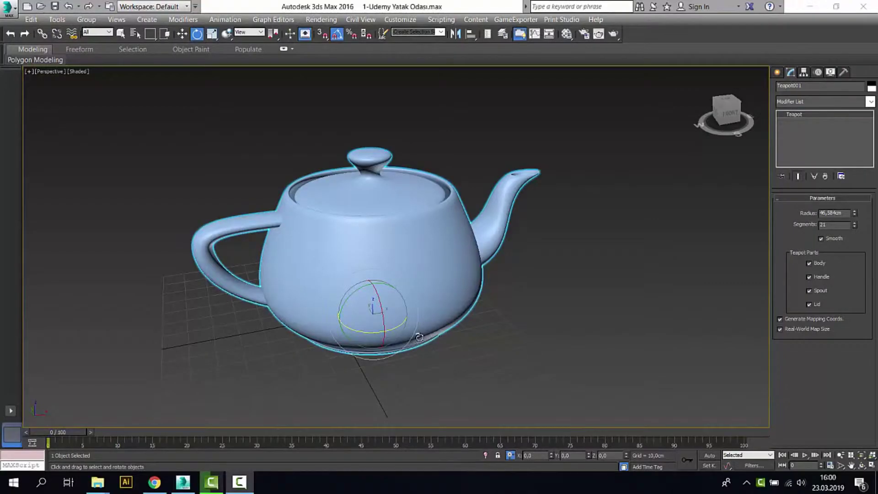
Tilt the teapot with the rotate gizmo so its spout rises.
{"action": "left_click_drag", "start_coordinate": [359, 304], "coordinate": [451, 334]}
{"action": "mouse_move", "coordinate": [457, 297]}
{"action": "left_mouse_down"}
{"action": "mouse_move", "coordinate": [544, 320]}
{"action": "mouse_move", "coordinate": [475, 315]}
{"action": "left_mouse_up"}
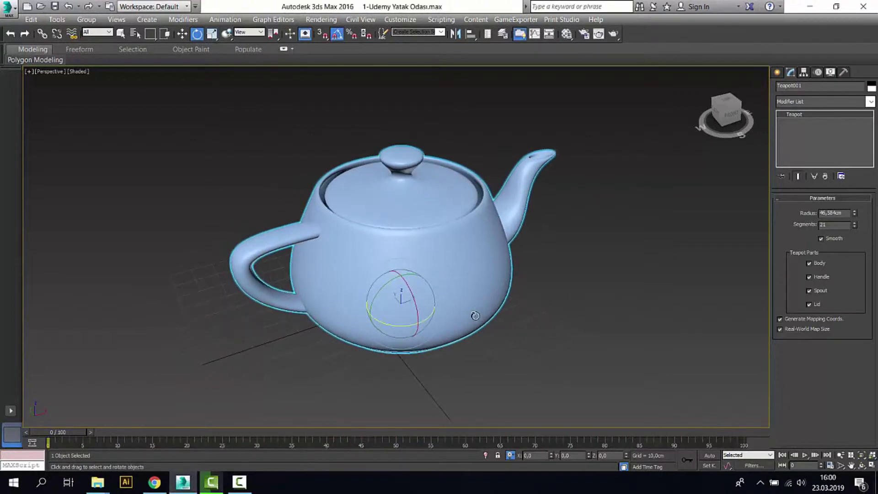
Put the teapot under the Select and Uniform Scale tool with a tiny test drag, then orbit around it.
{"action": "left_click", "coordinate": [213, 34]}
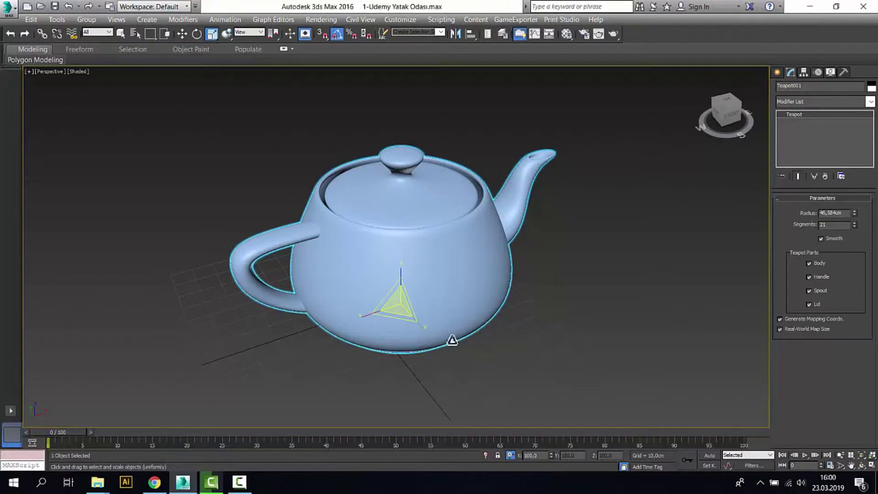
{"action": "left_click_drag", "start_coordinate": [451, 340], "coordinate": [455, 334]}
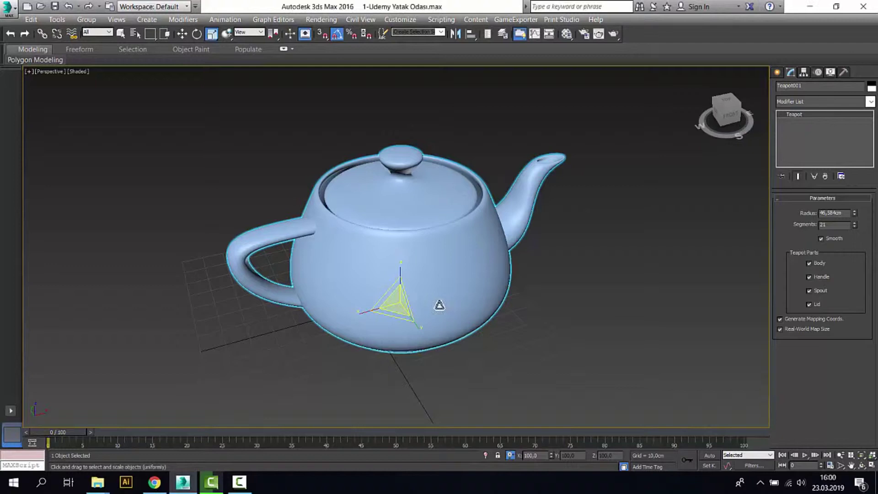
{"action": "middle_click_drag", "start_coordinate": [438, 305], "coordinate": [400, 309], "text": "alt"}
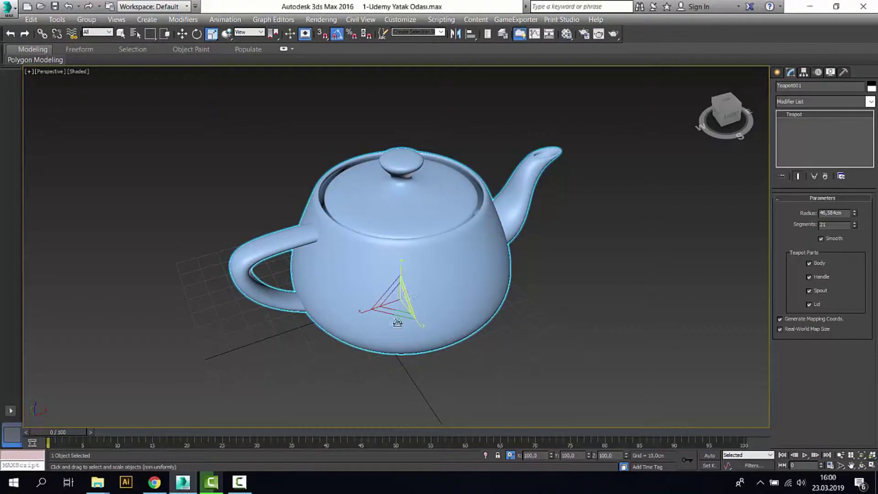
{"action": "middle_click_drag", "start_coordinate": [398, 323], "coordinate": [397, 332], "text": "alt"}
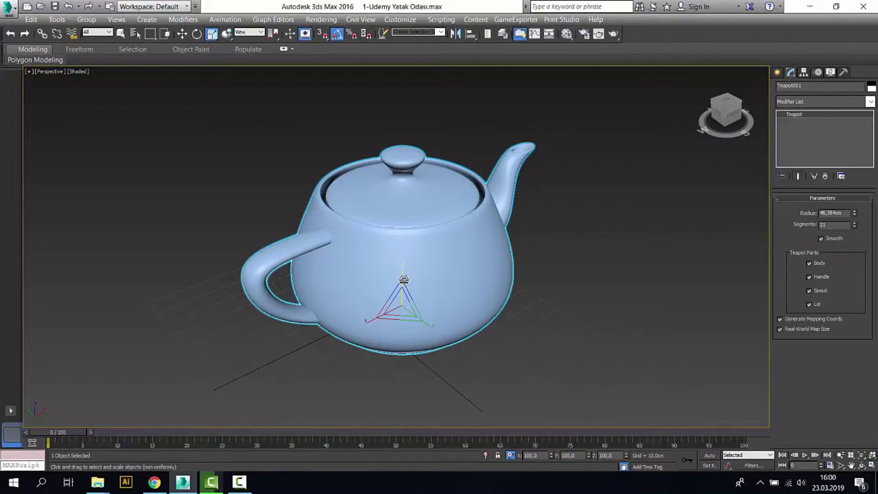
Try stretching the teapot along its height and Y axis, cancelling each stretch with a right-click.
{"action": "left_click_drag", "start_coordinate": [403, 278], "coordinate": [400, 256]}
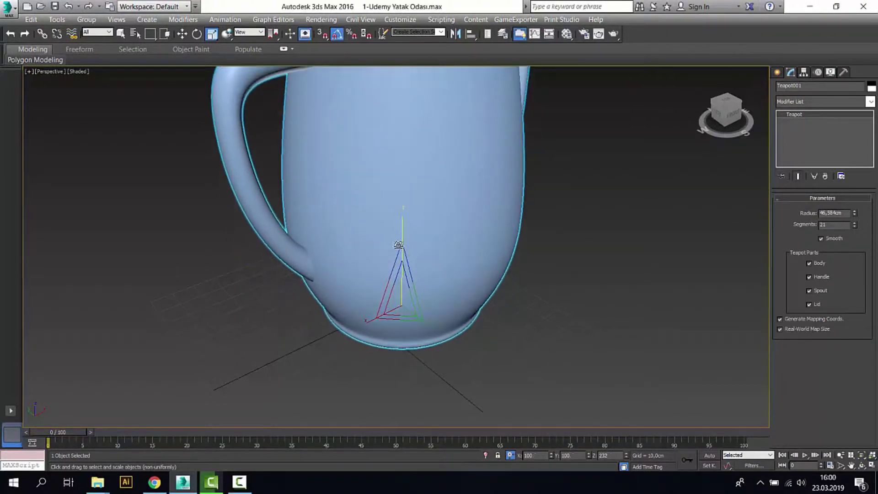
{"action": "right_click", "coordinate": [457, 270]}
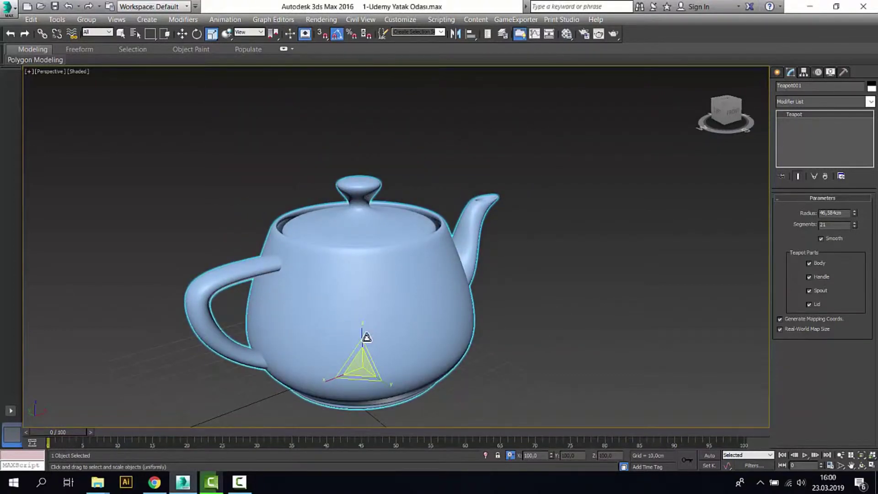
{"action": "left_click_drag", "start_coordinate": [360, 318], "coordinate": [427, 337]}
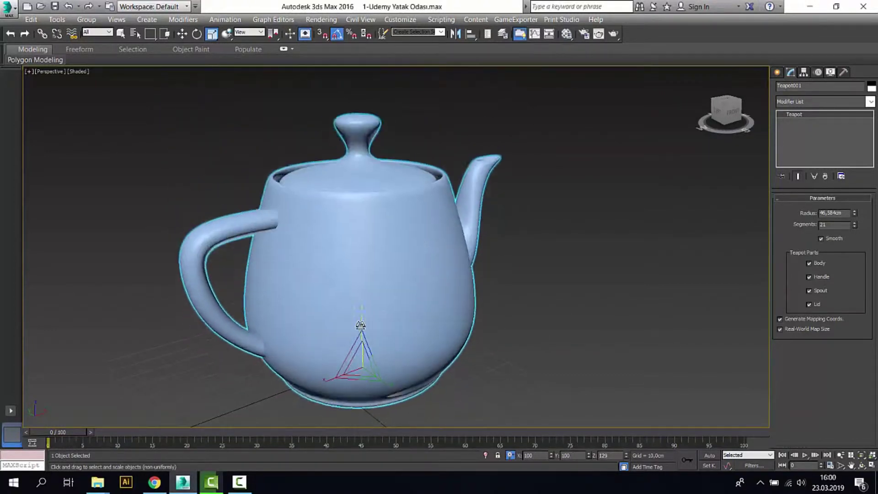
{"action": "right_click", "coordinate": [402, 347]}
{"action": "left_click_drag", "start_coordinate": [366, 349], "coordinate": [390, 362]}
{"action": "right_click", "coordinate": [388, 361]}
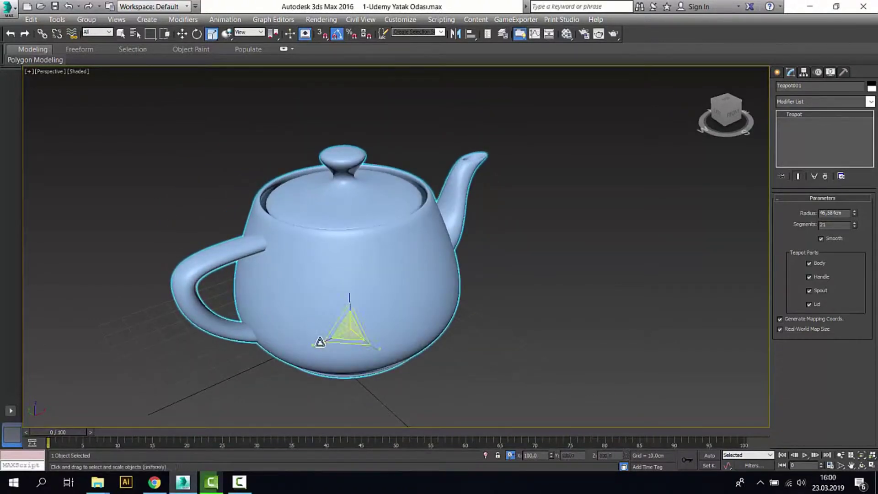
{"action": "left_click_drag", "start_coordinate": [322, 348], "coordinate": [357, 352]}
{"action": "right_click", "coordinate": [409, 345]}
From a lower view angle, widen the teapot in X and Y, then shrink it back to 100%.
{"action": "mouse_move", "coordinate": [409, 345]}
{"action": "middle_mouse_down", "text": "alt"}
{"action": "mouse_move", "coordinate": [396, 332]}
{"action": "mouse_move", "coordinate": [424, 339]}
{"action": "middle_mouse_up", "text": "alt"}
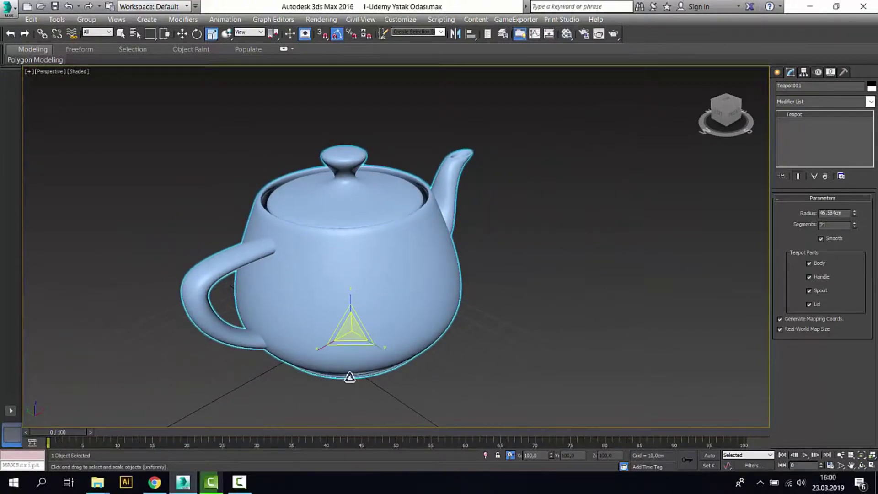
{"action": "scroll", "coordinate": [349, 373], "scroll_direction": "up", "scroll_amount": 3}
{"action": "scroll", "coordinate": [349, 373], "scroll_direction": "down", "scroll_amount": 1}
{"action": "scroll", "coordinate": [358, 377], "scroll_direction": "down", "scroll_amount": 3}
{"action": "scroll", "coordinate": [359, 382], "scroll_direction": "down", "scroll_amount": 2}
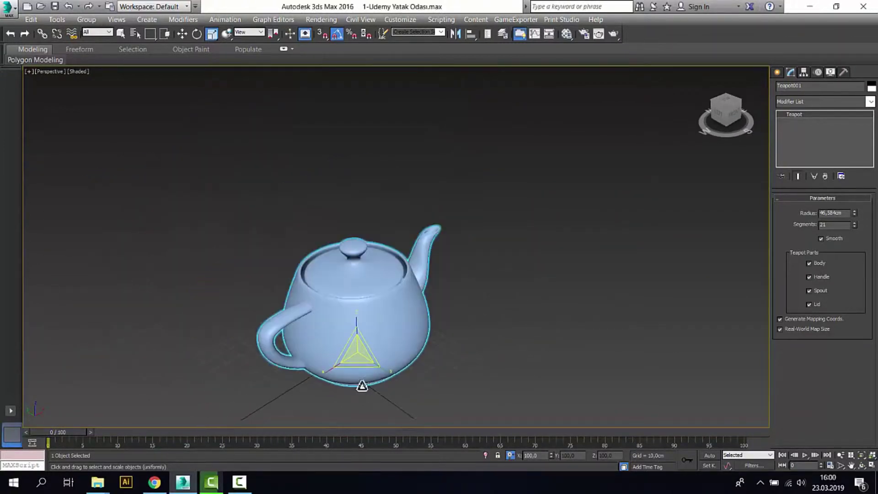
{"action": "scroll", "coordinate": [359, 389], "scroll_direction": "up", "scroll_amount": 2}
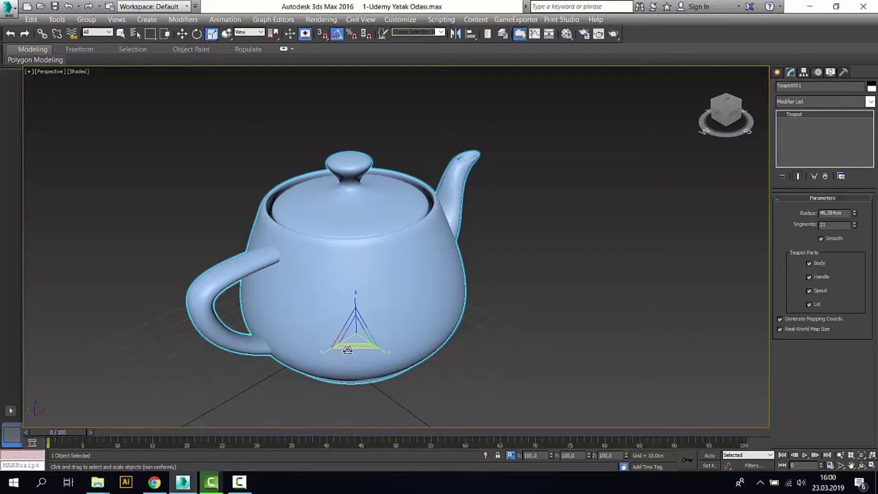
{"action": "left_click_drag", "start_coordinate": [347, 350], "coordinate": [349, 368]}
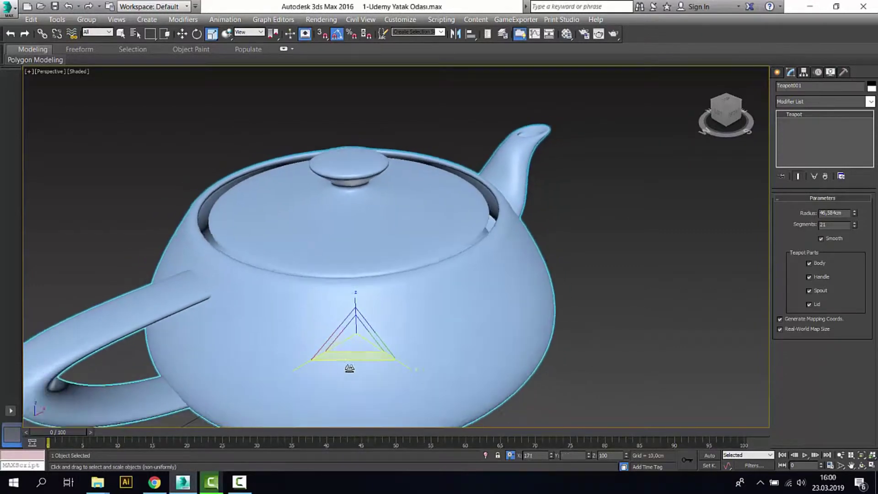
{"action": "mouse_move", "coordinate": [349, 368]}
{"action": "left_mouse_down"}
{"action": "mouse_move", "coordinate": [367, 337]}
{"action": "mouse_move", "coordinate": [380, 339]}
{"action": "left_mouse_up"}
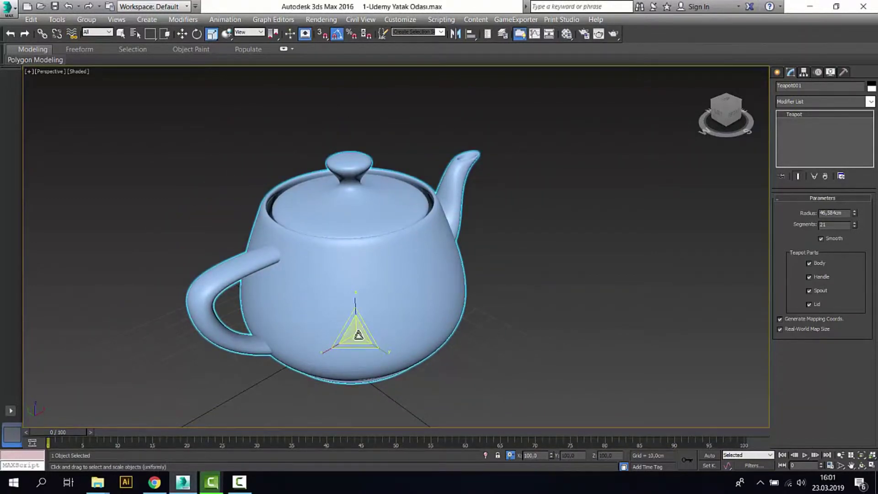
Scale the whole teapot evenly in all directions.
{"action": "mouse_move", "coordinate": [358, 335]}
{"action": "left_mouse_down"}
{"action": "mouse_move", "coordinate": [360, 270]}
{"action": "mouse_move", "coordinate": [343, 353]}
{"action": "mouse_move", "coordinate": [349, 323]}
{"action": "mouse_move", "coordinate": [375, 329]}
{"action": "mouse_move", "coordinate": [387, 366]}
{"action": "mouse_move", "coordinate": [374, 337]}
{"action": "mouse_move", "coordinate": [374, 345]}
{"action": "mouse_move", "coordinate": [432, 354]}
{"action": "left_mouse_up"}
{"action": "scroll", "coordinate": [372, 358], "scroll_direction": "down", "scroll_amount": 5}
{"action": "middle_click_drag", "start_coordinate": [372, 358], "coordinate": [375, 347], "text": "alt"}
{"action": "scroll", "coordinate": [372, 358], "scroll_direction": "up", "scroll_amount": 5}
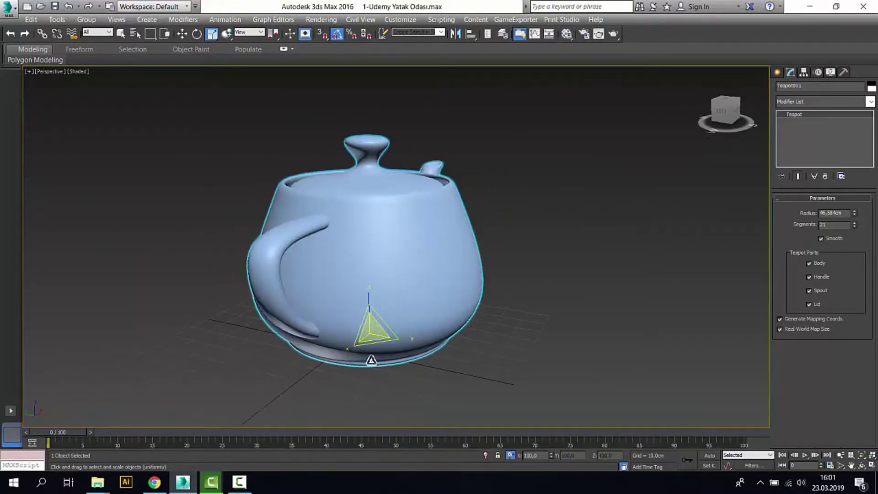
Open the Scale Transform Type-In and apply a Z scale returning the teapot to normal height.
{"action": "right_click", "coordinate": [218, 35]}
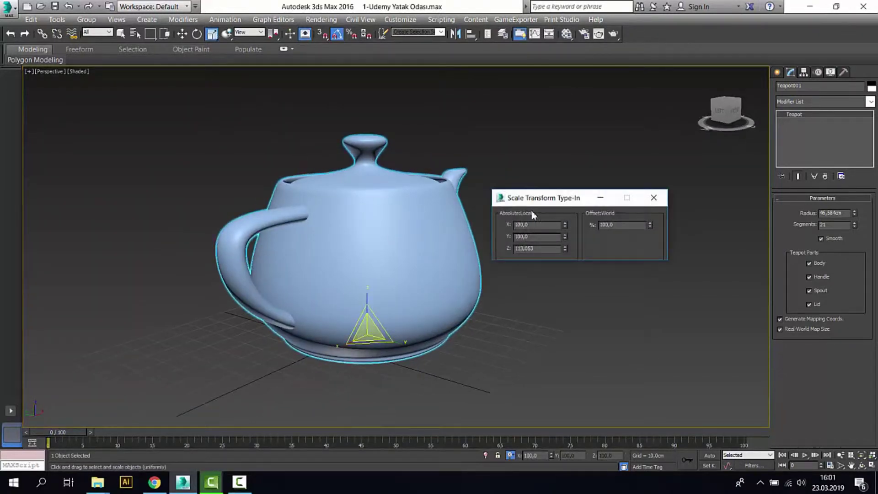
{"action": "left_click", "coordinate": [655, 198]}
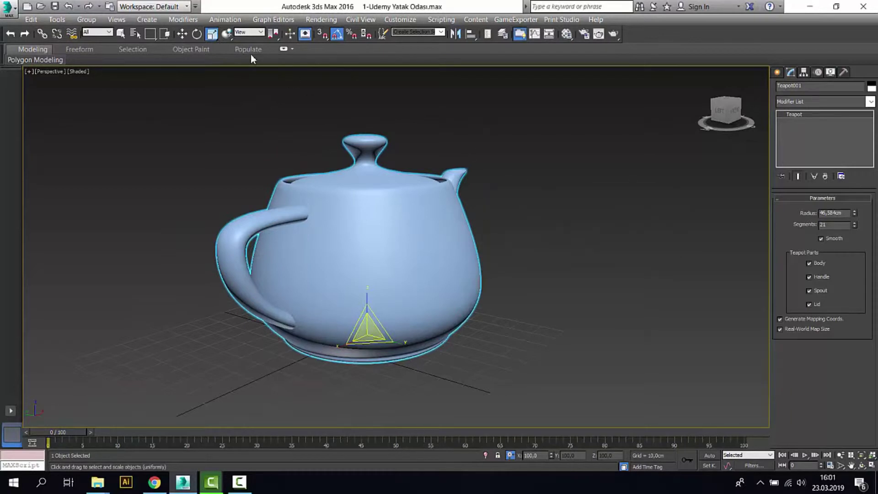
{"action": "right_click", "coordinate": [214, 38]}
{"action": "left_click_drag", "start_coordinate": [551, 195], "coordinate": [549, 216]}
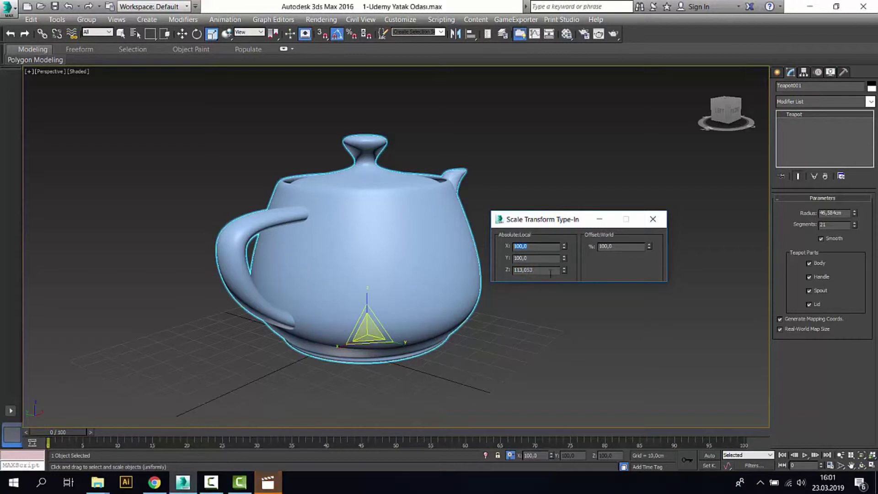
{"action": "left_click", "coordinate": [274, 482]}
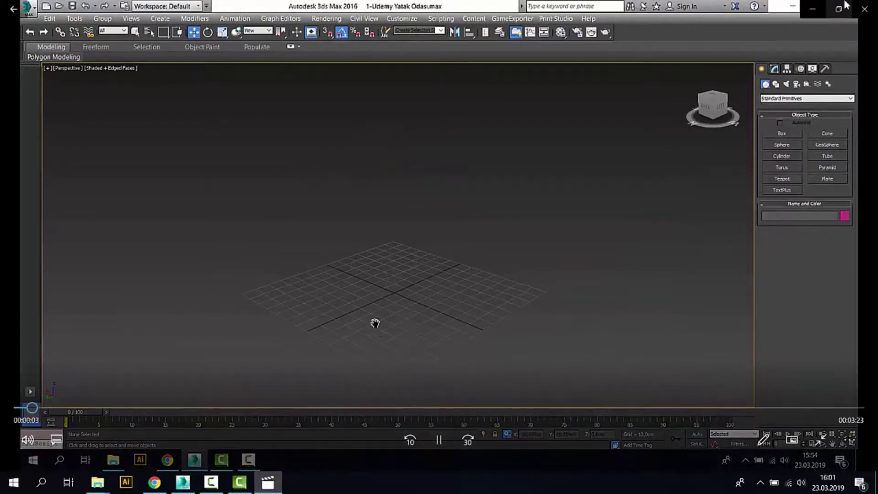
{"action": "left_click", "coordinate": [864, 11]}
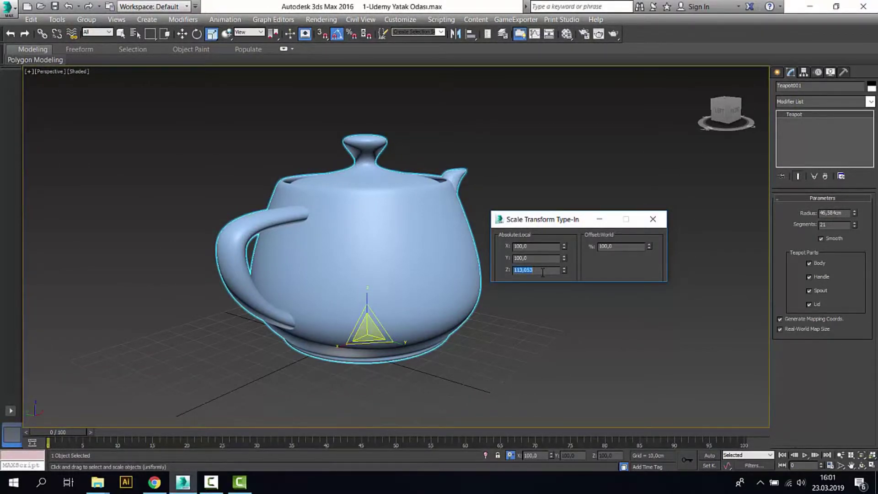
{"action": "type", "text": "100"}
{"action": "key", "text": "Return"}
{"action": "mouse_move", "coordinate": [531, 297]}
{"action": "middle_mouse_down", "text": "alt"}
{"action": "mouse_move", "coordinate": [456, 357]}
{"action": "mouse_move", "coordinate": [575, 279]}
{"action": "middle_mouse_up", "text": "alt"}
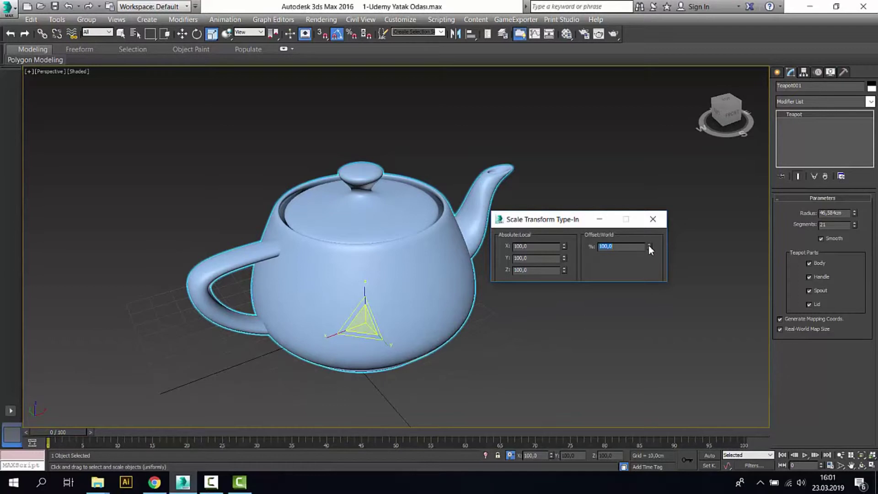
Scale the teapot uniformly to about 112% via Offset %, then set Absolute X to 150%.
{"action": "left_click_drag", "start_coordinate": [649, 245], "coordinate": [643, 280]}
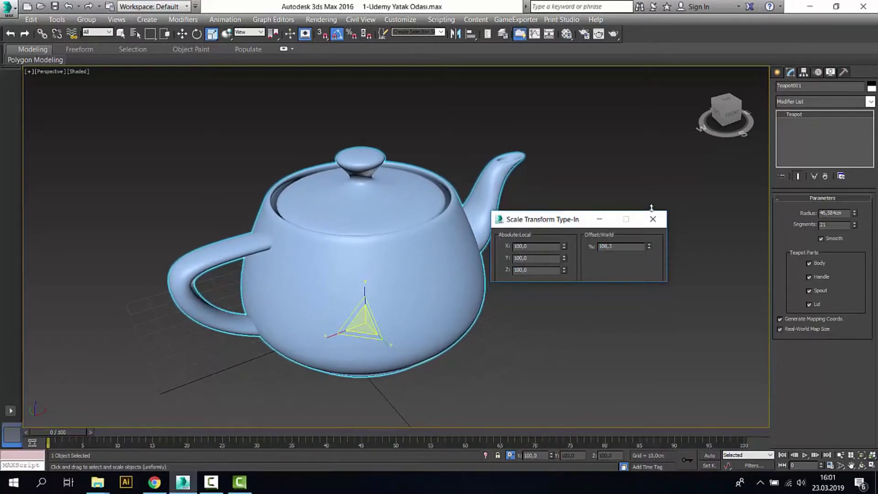
{"action": "left_click_drag", "start_coordinate": [643, 279], "coordinate": [615, 252]}
{"action": "type", "text": "150"}
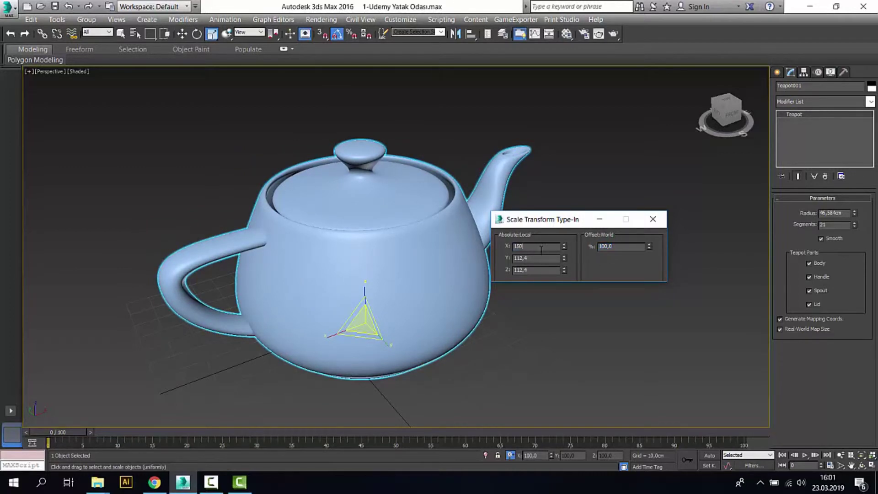
{"action": "key", "text": "Return"}
{"action": "mouse_move", "coordinate": [485, 284]}
{"action": "middle_mouse_down", "text": "alt"}
{"action": "mouse_move", "coordinate": [398, 300]}
{"action": "mouse_move", "coordinate": [501, 316]}
{"action": "middle_mouse_up", "text": "alt"}
{"action": "left_click", "coordinate": [653, 219]}
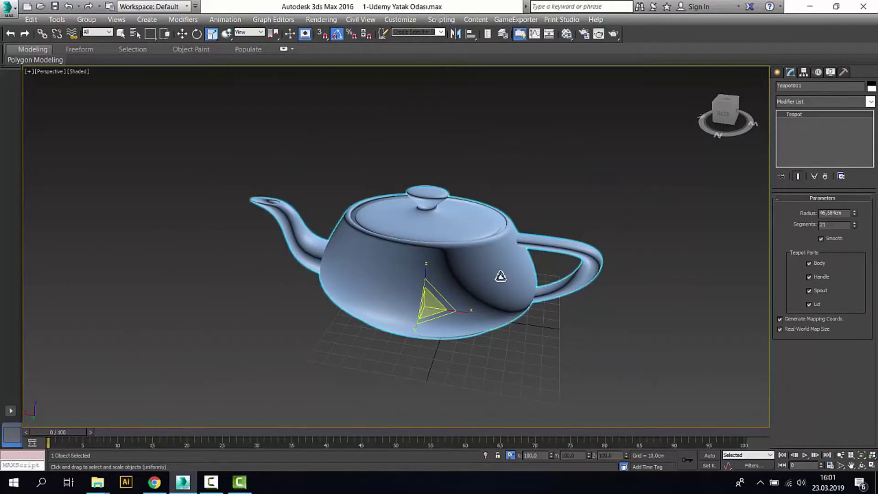
Delete the teapot and zoom into the bedroom scene, selecting a light along the way.
{"action": "key", "text": "Delete"}
{"action": "scroll", "coordinate": [523, 302], "scroll_direction": "down", "scroll_amount": 5}
{"action": "scroll", "coordinate": [447, 313], "scroll_direction": "up", "scroll_amount": 2}
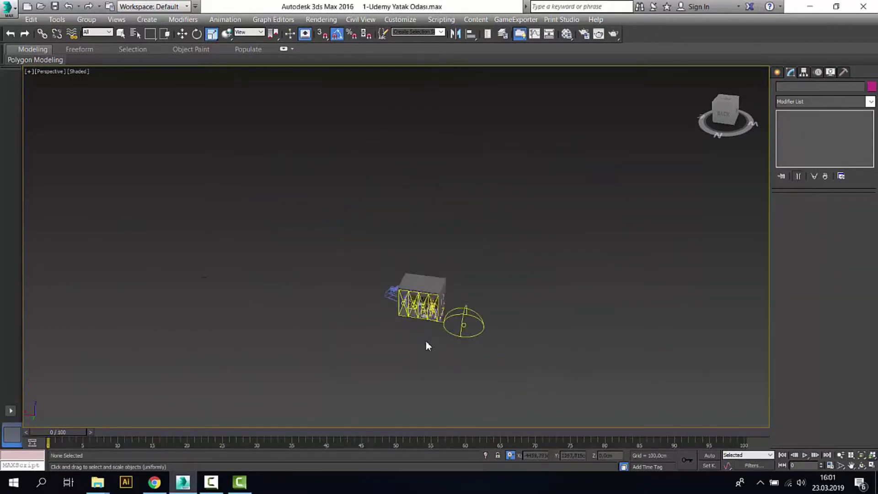
{"action": "scroll", "coordinate": [427, 344], "scroll_direction": "up", "scroll_amount": 2}
{"action": "scroll", "coordinate": [388, 337], "scroll_direction": "up", "scroll_amount": 2}
{"action": "left_click", "coordinate": [425, 313]}
{"action": "scroll", "coordinate": [425, 312], "scroll_direction": "up", "scroll_amount": 3}
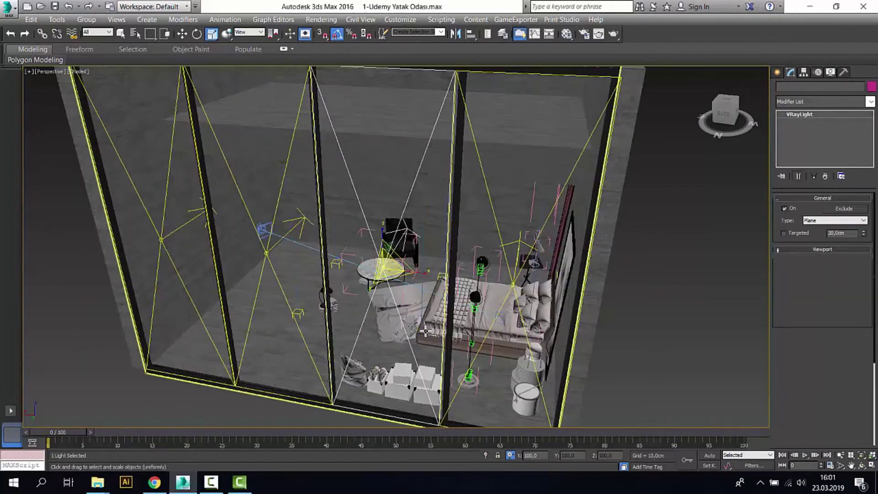
{"action": "scroll", "coordinate": [403, 311], "scroll_direction": "up", "scroll_amount": 3}
{"action": "scroll", "coordinate": [374, 309], "scroll_direction": "up", "scroll_amount": 3}
{"action": "scroll", "coordinate": [339, 308], "scroll_direction": "up", "scroll_amount": 3}
{"action": "scroll", "coordinate": [338, 307], "scroll_direction": "down", "scroll_amount": 6}
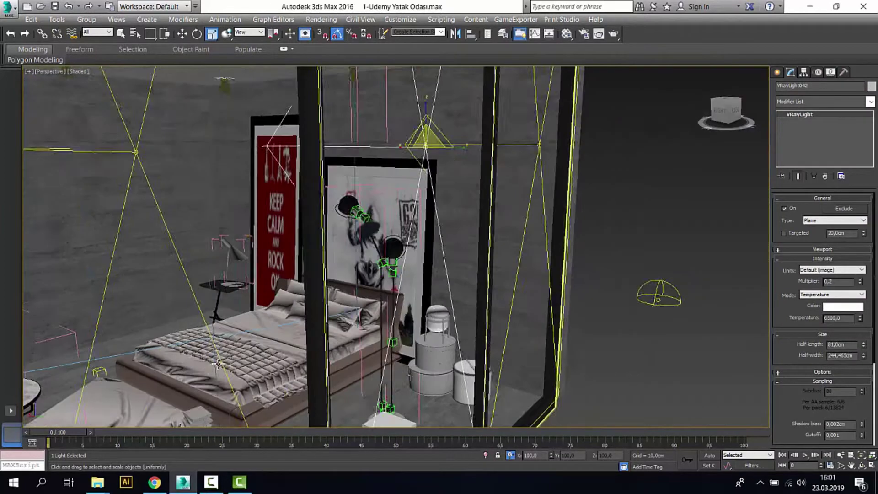
{"action": "scroll", "coordinate": [320, 307], "scroll_direction": "down", "scroll_amount": 3}
{"action": "scroll", "coordinate": [306, 306], "scroll_direction": "down", "scroll_amount": 1}
{"action": "scroll", "coordinate": [292, 306], "scroll_direction": "up", "scroll_amount": 8}
{"action": "scroll", "coordinate": [293, 305], "scroll_direction": "down", "scroll_amount": 8}
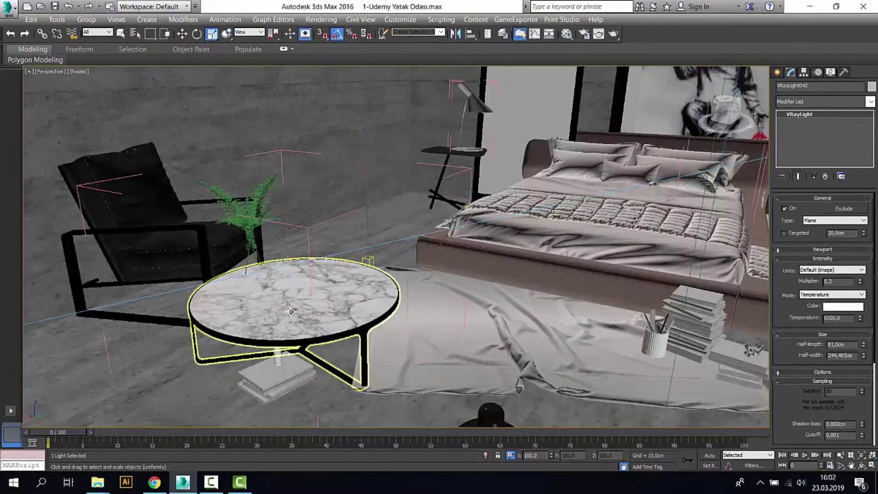
Select the bed group and frame it in the viewport with Z.
{"action": "left_click", "coordinate": [292, 306]}
{"action": "scroll", "coordinate": [343, 324], "scroll_direction": "up", "scroll_amount": 4}
{"action": "scroll", "coordinate": [387, 339], "scroll_direction": "up", "scroll_amount": 3}
{"action": "scroll", "coordinate": [388, 339], "scroll_direction": "down", "scroll_amount": 4}
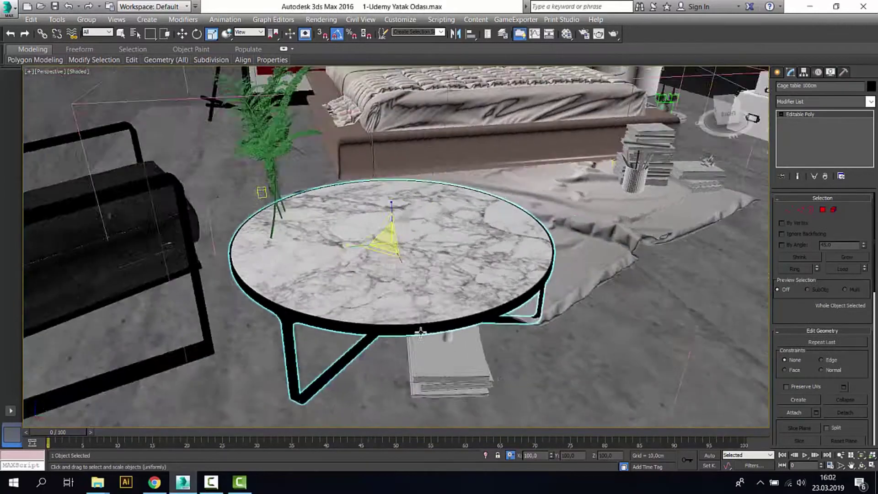
{"action": "middle_click_drag", "start_coordinate": [388, 339], "coordinate": [388, 319], "text": "alt"}
{"action": "scroll", "coordinate": [388, 318], "scroll_direction": "up", "scroll_amount": 4}
{"action": "scroll", "coordinate": [388, 319], "scroll_direction": "down", "scroll_amount": 5}
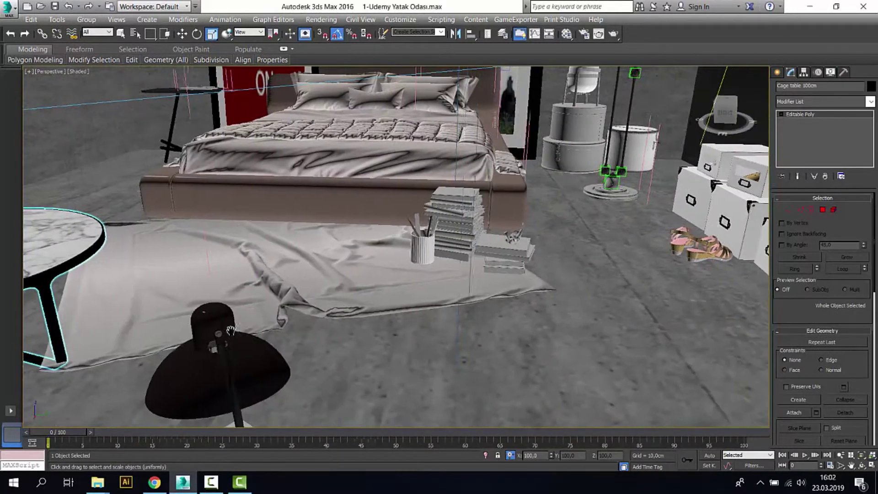
{"action": "left_click", "coordinate": [348, 197]}
{"action": "key", "text": "z"}
Isolate the bed group from the right-click menu, then deselect and reselect it.
{"action": "middle_click_drag", "start_coordinate": [216, 221], "coordinate": [274, 221], "text": "alt"}
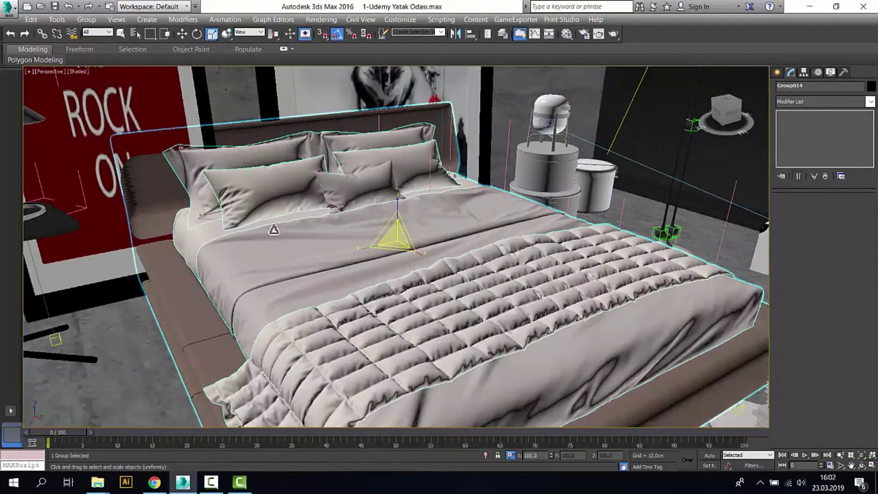
{"action": "right_click", "coordinate": [359, 264]}
{"action": "left_click", "coordinate": [389, 167]}
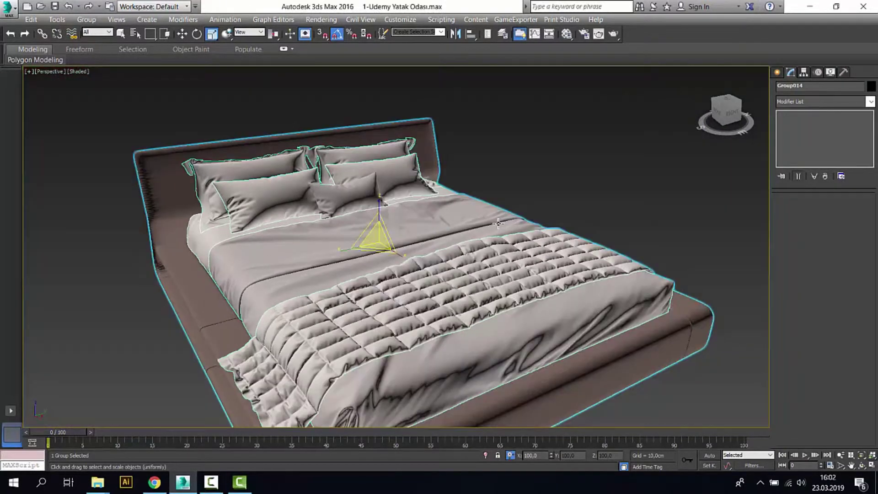
{"action": "scroll", "coordinate": [498, 222], "scroll_direction": "down", "scroll_amount": 4}
{"action": "key", "text": "ctrl+d"}
{"action": "left_click", "coordinate": [423, 248]}
{"action": "scroll", "coordinate": [423, 249], "scroll_direction": "up", "scroll_amount": 4}
{"action": "middle_click_drag", "start_coordinate": [422, 248], "coordinate": [437, 259], "text": "alt"}
{"action": "scroll", "coordinate": [437, 259], "scroll_direction": "down", "scroll_amount": 4}
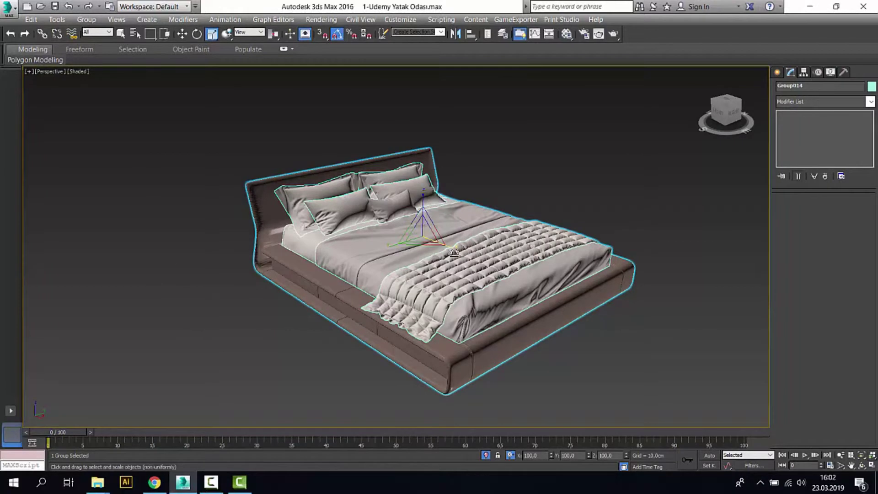
{"action": "left_click_drag", "start_coordinate": [454, 250], "coordinate": [402, 265]}
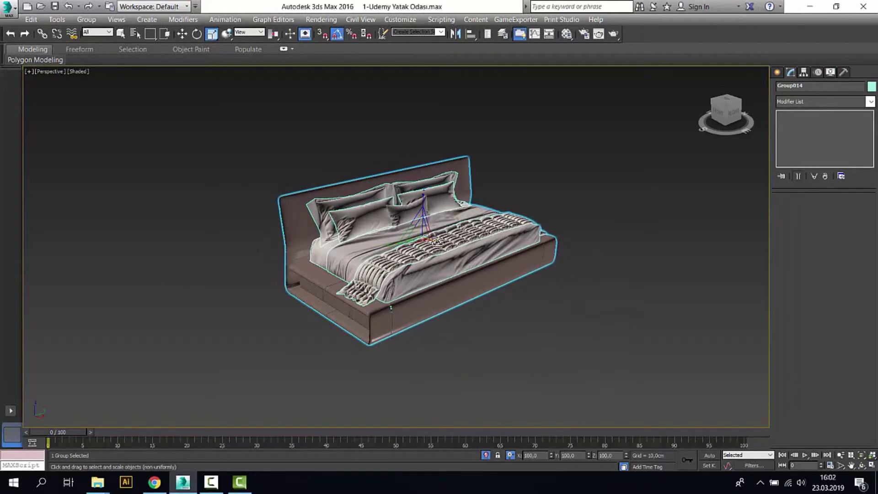
{"action": "key", "text": "ctrl+z"}
{"action": "left_click_drag", "start_coordinate": [391, 249], "coordinate": [427, 236]}
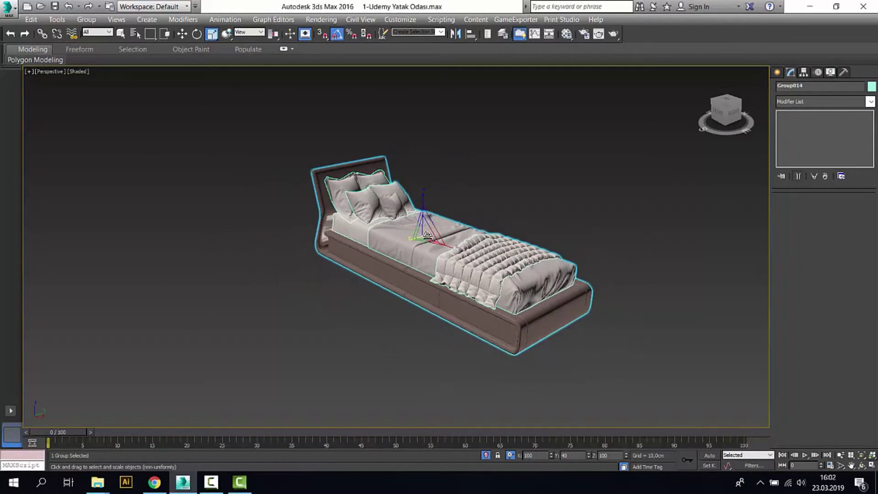
{"action": "key", "text": "ctrl+z"}
{"action": "left_click_drag", "start_coordinate": [423, 205], "coordinate": [437, 286]}
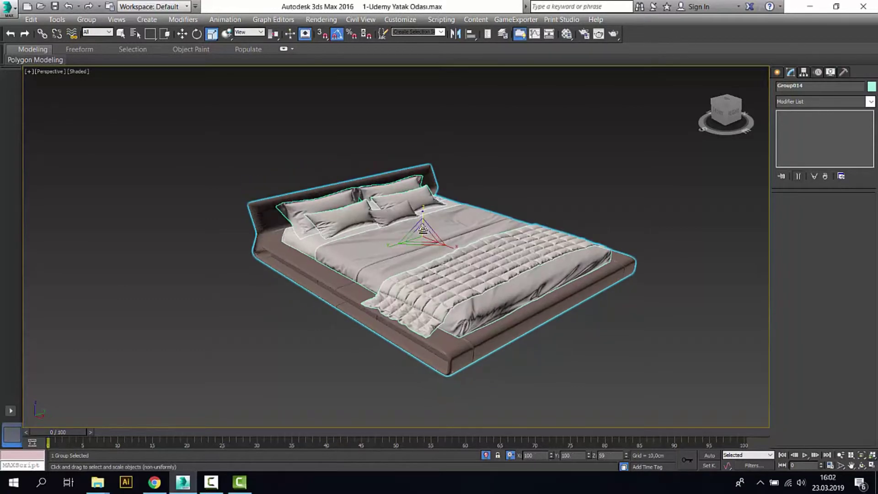
{"action": "key", "text": "ctrl+z"}
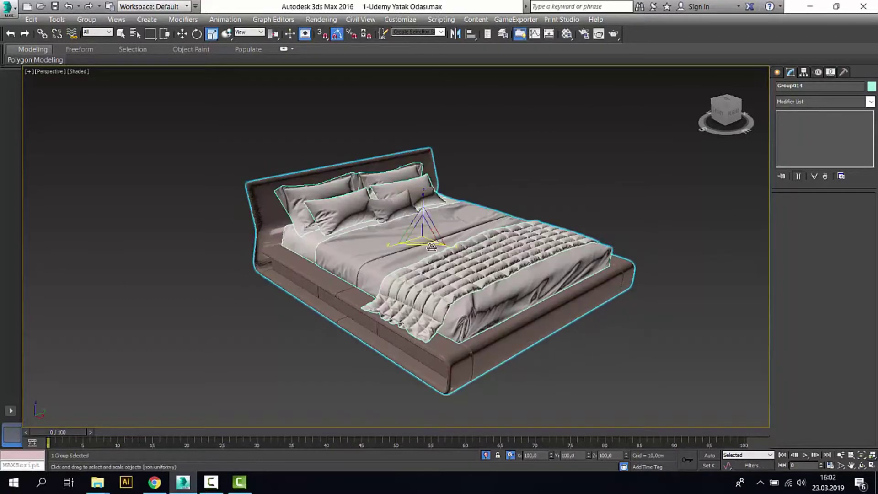
{"action": "mouse_move", "coordinate": [432, 228]}
{"action": "left_mouse_down"}
{"action": "mouse_move", "coordinate": [449, 204]}
{"action": "mouse_move", "coordinate": [435, 231]}
{"action": "left_mouse_up"}
{"action": "key", "text": "ctrl+z"}
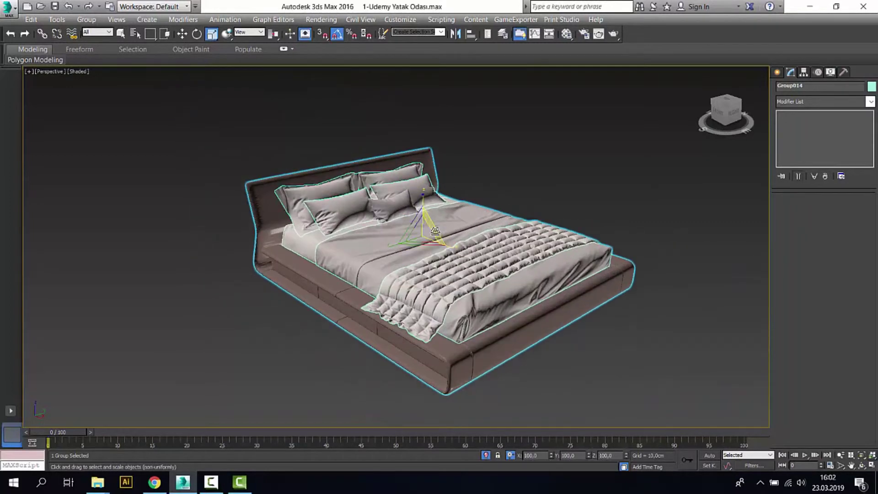
{"action": "scroll", "coordinate": [422, 233], "scroll_direction": "down", "scroll_amount": 5}
{"action": "scroll", "coordinate": [422, 233], "scroll_direction": "up", "scroll_amount": 10}
{"action": "scroll", "coordinate": [421, 233], "scroll_direction": "down", "scroll_amount": 10}
{"action": "scroll", "coordinate": [421, 233], "scroll_direction": "up", "scroll_amount": 7}
{"action": "scroll", "coordinate": [483, 295], "scroll_direction": "down", "scroll_amount": 3}
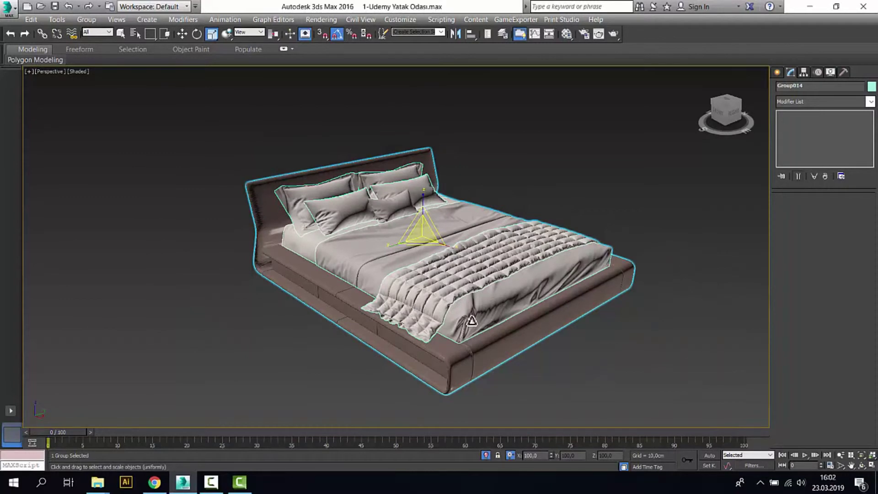
{"action": "middle_click_drag", "start_coordinate": [450, 337], "coordinate": [433, 333], "text": "alt"}
{"action": "mouse_move", "coordinate": [520, 314]}
{"action": "middle_mouse_down", "text": "alt"}
{"action": "mouse_move", "coordinate": [467, 329]}
{"action": "mouse_move", "coordinate": [377, 306]}
{"action": "middle_mouse_up", "text": "alt"}
{"action": "mouse_move", "coordinate": [376, 262]}
{"action": "middle_mouse_down", "text": "alt"}
{"action": "mouse_move", "coordinate": [366, 274]}
{"action": "mouse_move", "coordinate": [402, 306]}
{"action": "mouse_move", "coordinate": [334, 313]}
{"action": "mouse_move", "coordinate": [344, 303]}
{"action": "mouse_move", "coordinate": [337, 319]}
{"action": "mouse_move", "coordinate": [382, 340]}
{"action": "middle_mouse_up", "text": "alt"}
{"action": "scroll", "coordinate": [334, 313], "scroll_direction": "up", "scroll_amount": 5}
{"action": "scroll", "coordinate": [337, 320], "scroll_direction": "down", "scroll_amount": 5}
{"action": "scroll", "coordinate": [340, 325], "scroll_direction": "down", "scroll_amount": 3}
{"action": "middle_click_drag", "start_coordinate": [326, 334], "coordinate": [348, 312]}
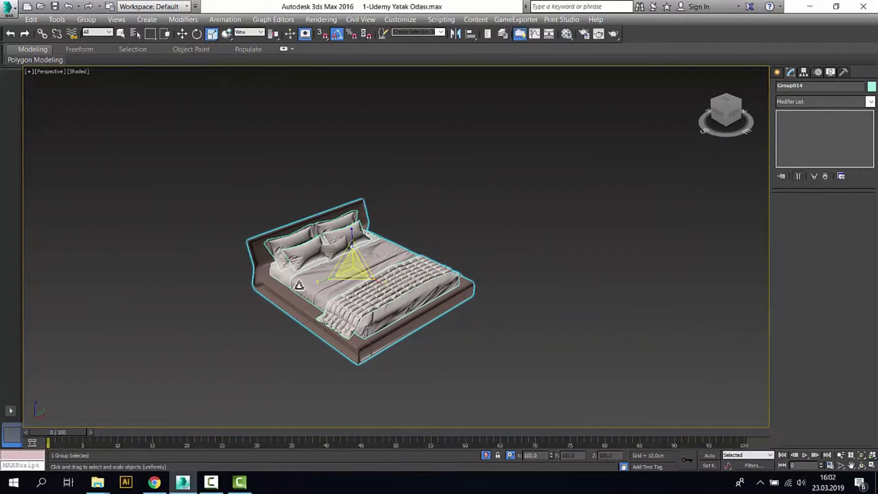
{"action": "middle_click_drag", "start_coordinate": [299, 285], "coordinate": [320, 293], "text": "alt"}
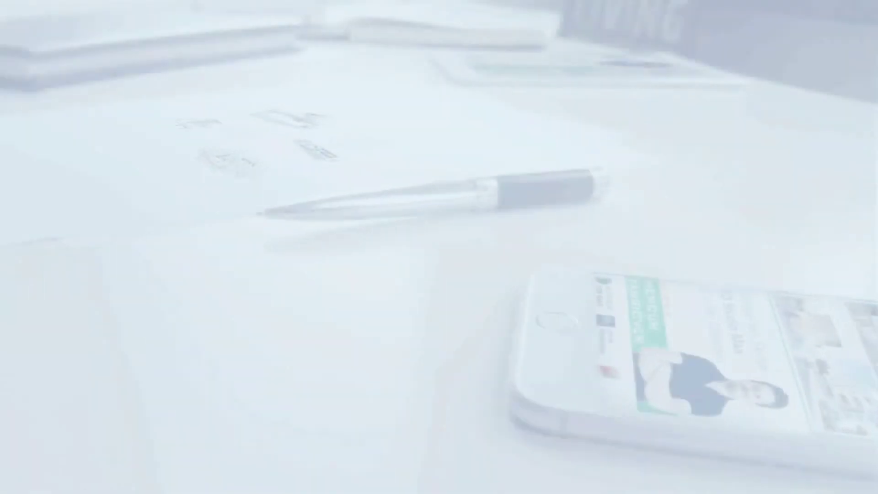